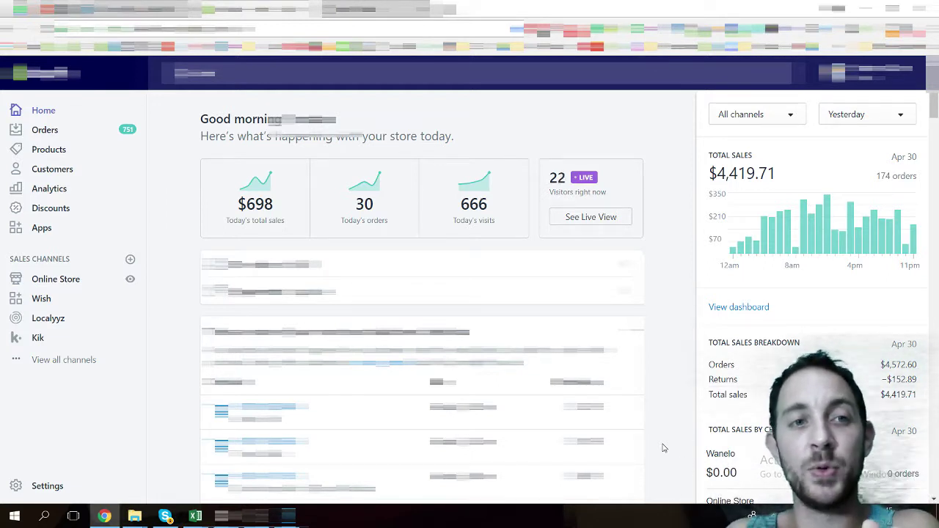
Step: Find SMS Marketing and Automation by SMSBump in the installed apps list and open it
{"action": "left_click", "coordinate": [51, 235]}
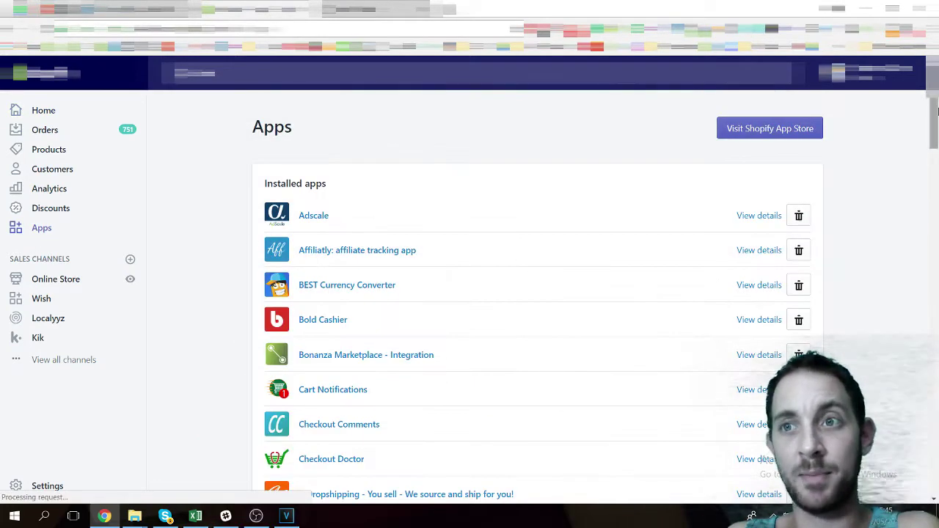
{"action": "scroll", "coordinate": [936, 165], "scroll_direction": "down", "scroll_amount": 5}
{"action": "left_click_drag", "start_coordinate": [936, 164], "coordinate": [935, 343]}
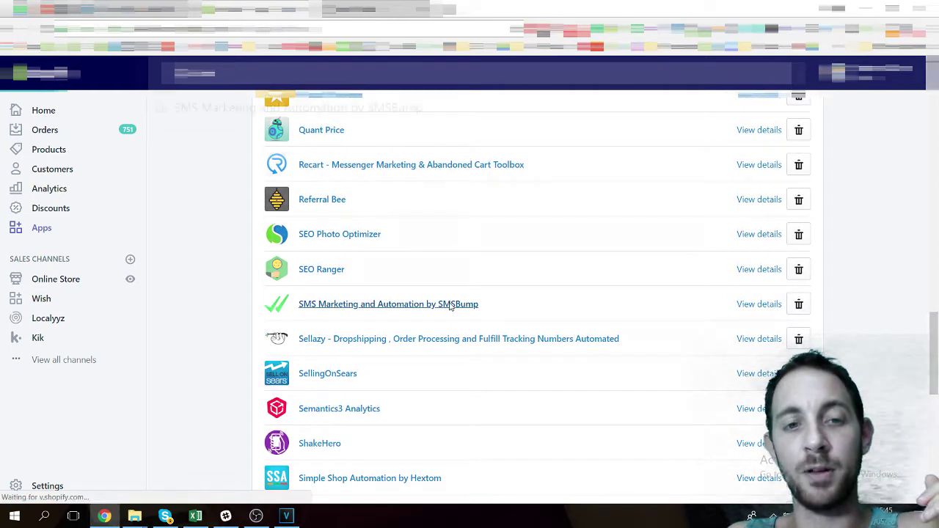
{"action": "left_click", "coordinate": [451, 304]}
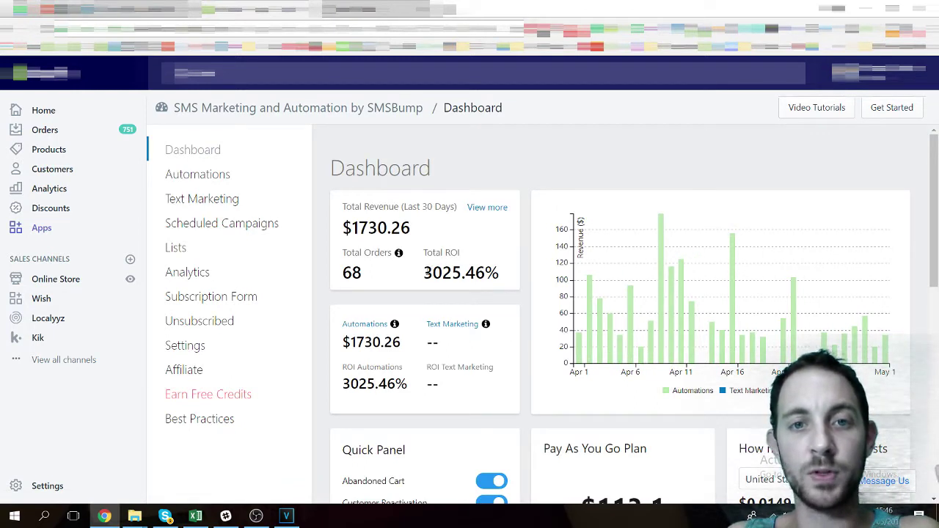
Step: Highlight the Total ROI figure on the SMSBump dashboard and scroll back to the top
{"action": "left_click_drag", "start_coordinate": [424, 273], "coordinate": [460, 272]}
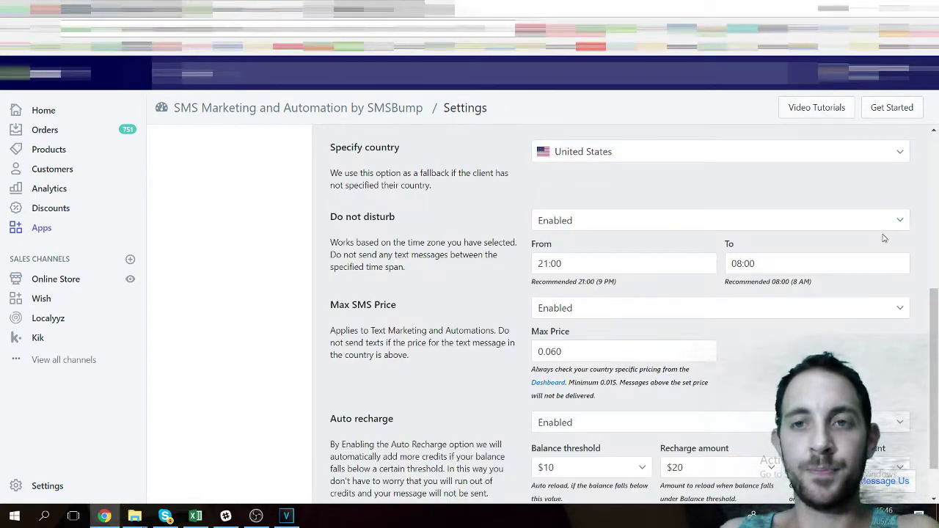
{"action": "scroll", "coordinate": [885, 238], "scroll_direction": "up", "scroll_amount": 1}
{"action": "scroll", "coordinate": [884, 238], "scroll_direction": "up", "scroll_amount": 3}
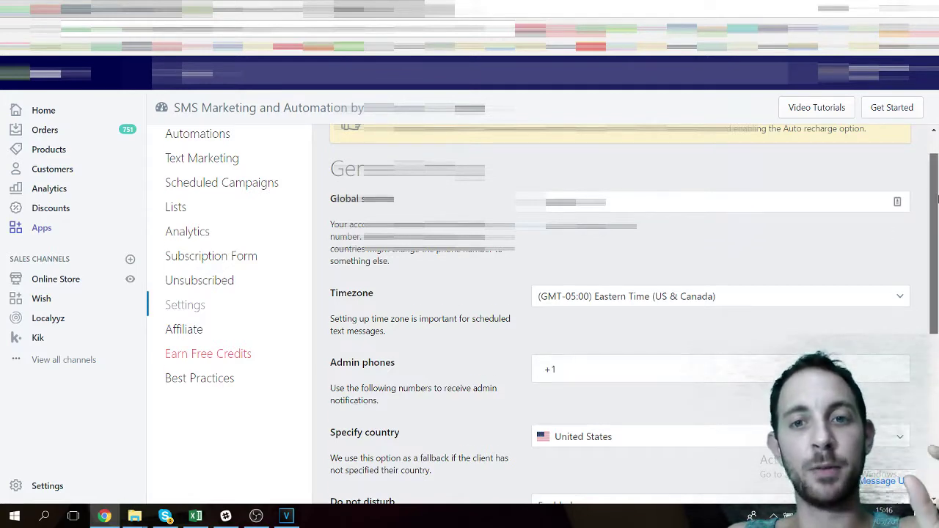
Step: Scroll Settings to Max SMS Price and highlight the 0.060 limit, dismissing a mail notification
{"action": "mouse_move", "coordinate": [937, 197]}
{"action": "left_mouse_down"}
{"action": "mouse_move", "coordinate": [938, 228]}
{"action": "mouse_move", "coordinate": [709, 325]}
{"action": "left_mouse_up"}
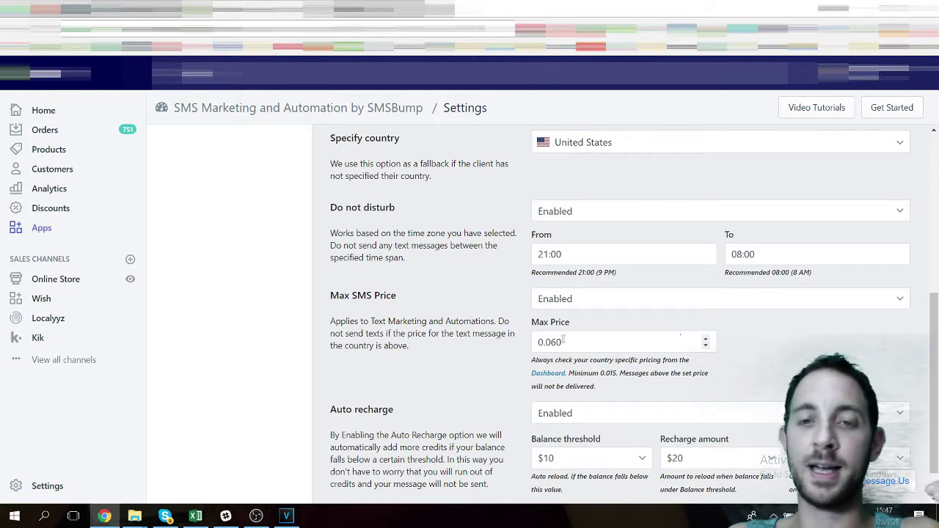
{"action": "left_click_drag", "start_coordinate": [566, 342], "coordinate": [552, 342]}
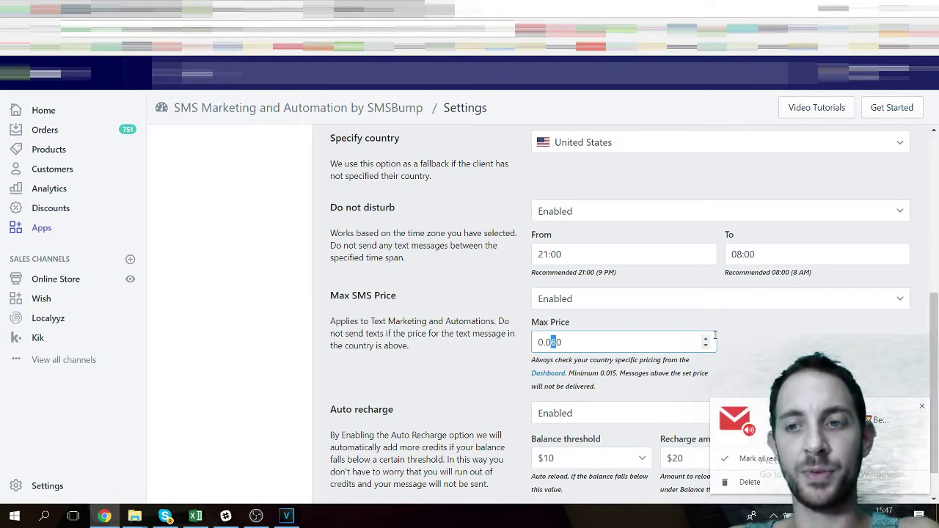
{"action": "left_click", "coordinate": [922, 405]}
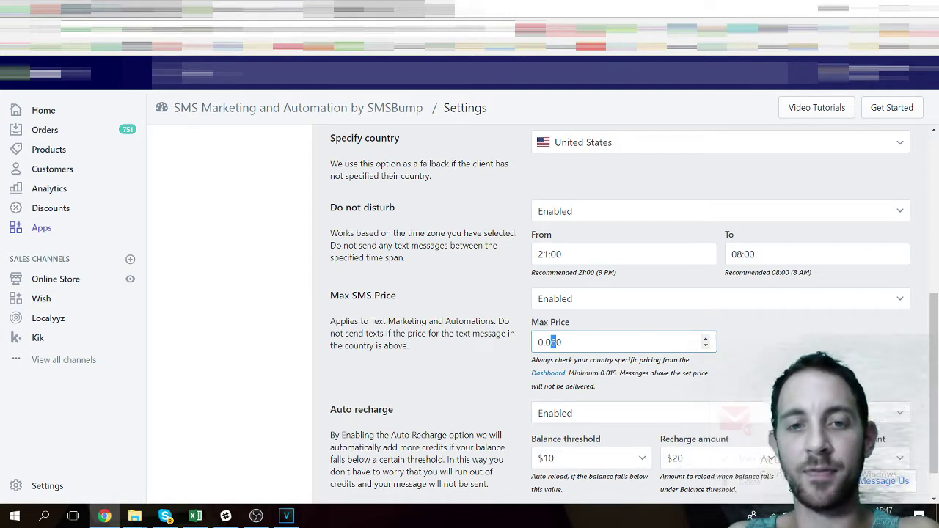
Step: Scroll back to the top of Settings and return to the SMSBump Dashboard
{"action": "scroll", "coordinate": [787, 336], "scroll_direction": "down", "scroll_amount": 1}
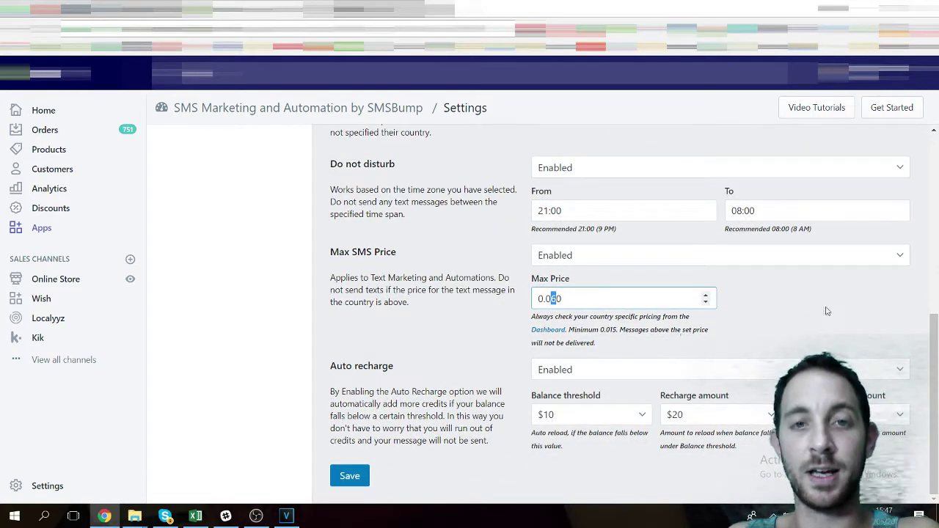
{"action": "scroll", "coordinate": [781, 300], "scroll_direction": "up", "scroll_amount": 3}
{"action": "scroll", "coordinate": [778, 290], "scroll_direction": "up", "scroll_amount": 2}
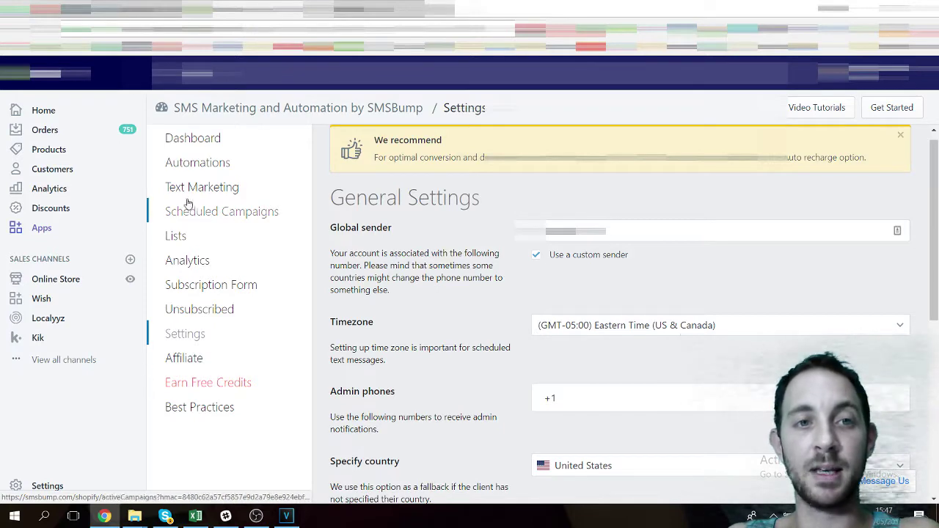
{"action": "left_click", "coordinate": [190, 139]}
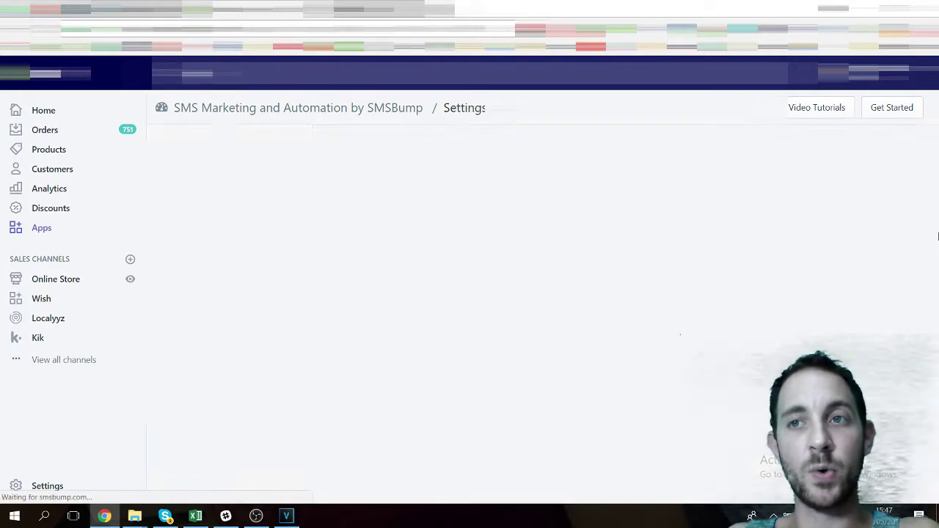
Step: Scroll through the Dashboard's Latest messages list and back up
{"action": "scroll", "coordinate": [785, 324], "scroll_direction": "down", "scroll_amount": 6}
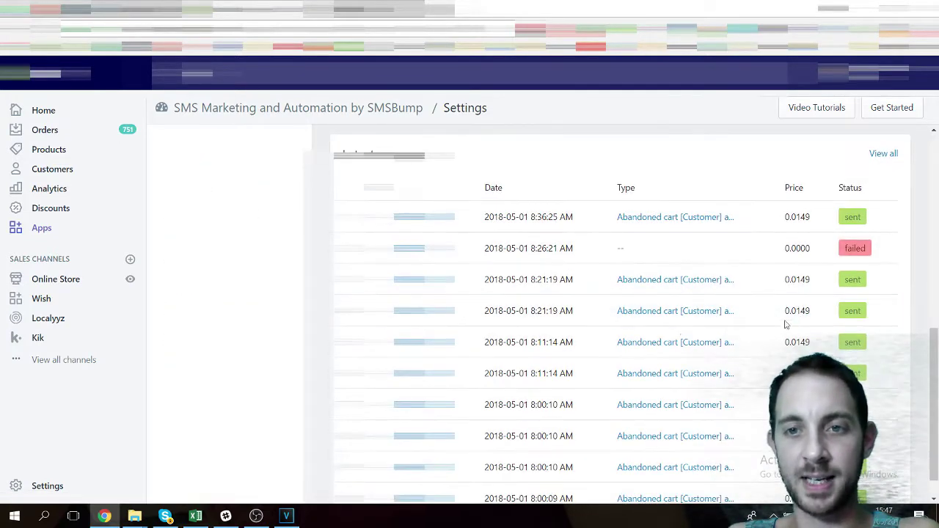
{"action": "scroll", "coordinate": [937, 273], "scroll_direction": "up", "scroll_amount": 1}
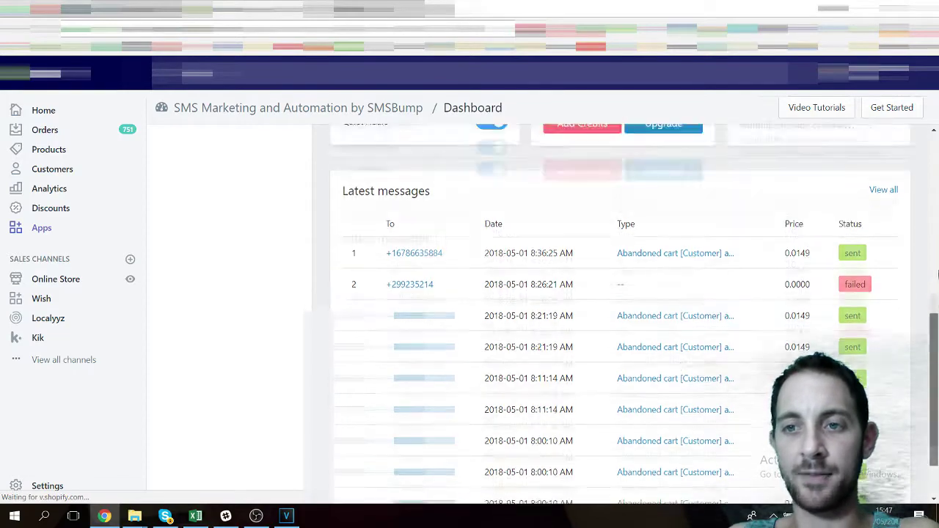
{"action": "scroll", "coordinate": [937, 273], "scroll_direction": "up", "scroll_amount": 4}
{"action": "scroll", "coordinate": [938, 273], "scroll_direction": "up", "scroll_amount": 2}
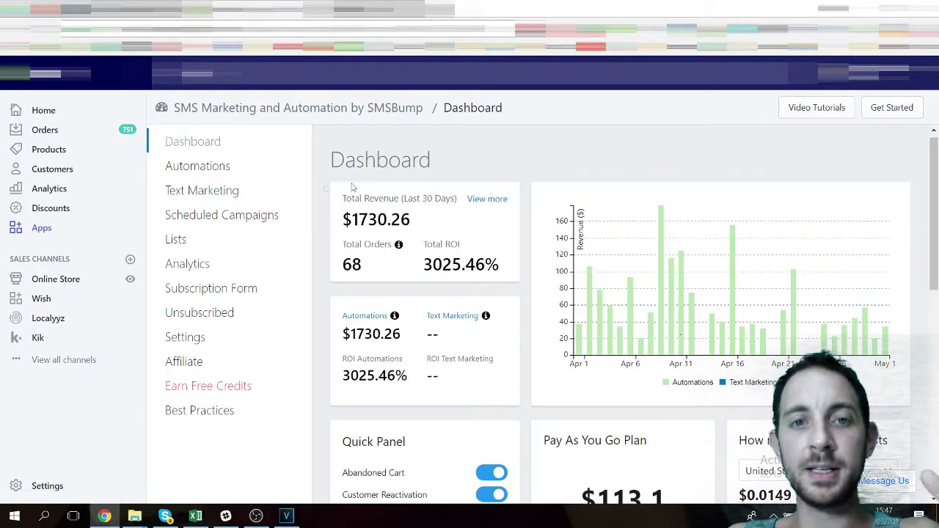
Step: Review the Automations list with active 1-hour and 10-hour cart reminders, then go to Analytics Overview
{"action": "left_click", "coordinate": [224, 172]}
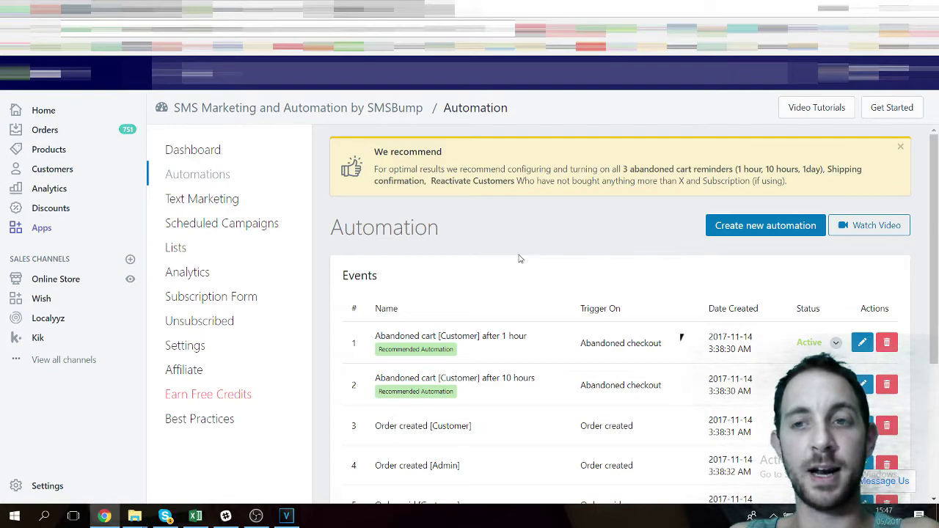
{"action": "scroll", "coordinate": [507, 290], "scroll_direction": "down", "scroll_amount": 1}
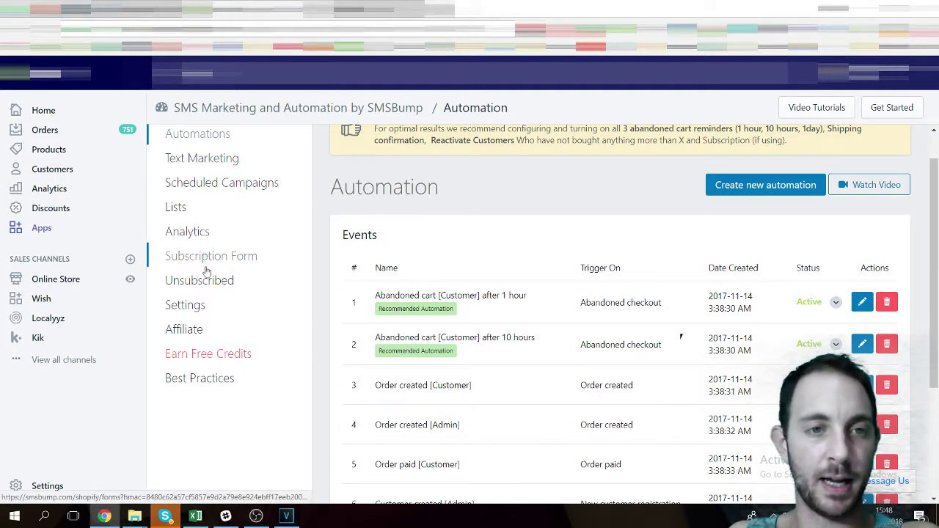
{"action": "left_click", "coordinate": [195, 233]}
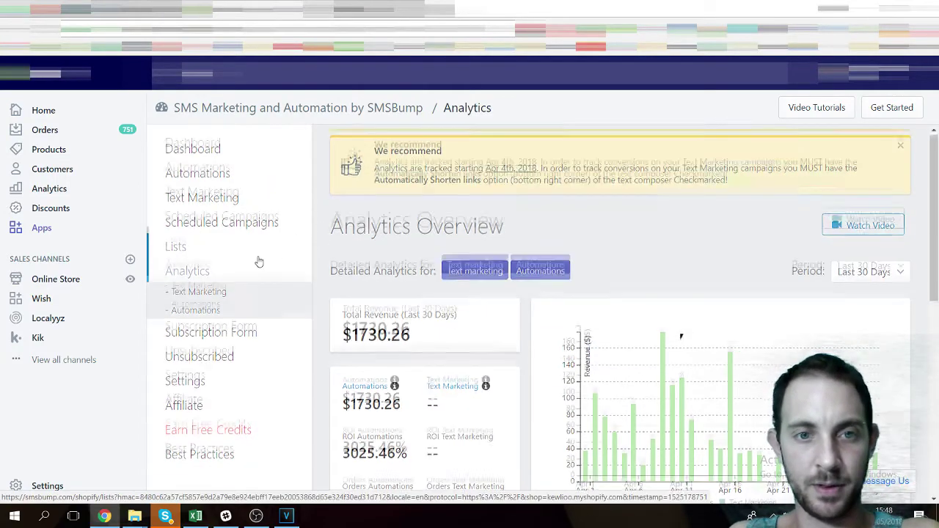
Step: Show the 1-hour abandoned-cart reminder analytics for the Last 30 Days
{"action": "left_click", "coordinate": [210, 272]}
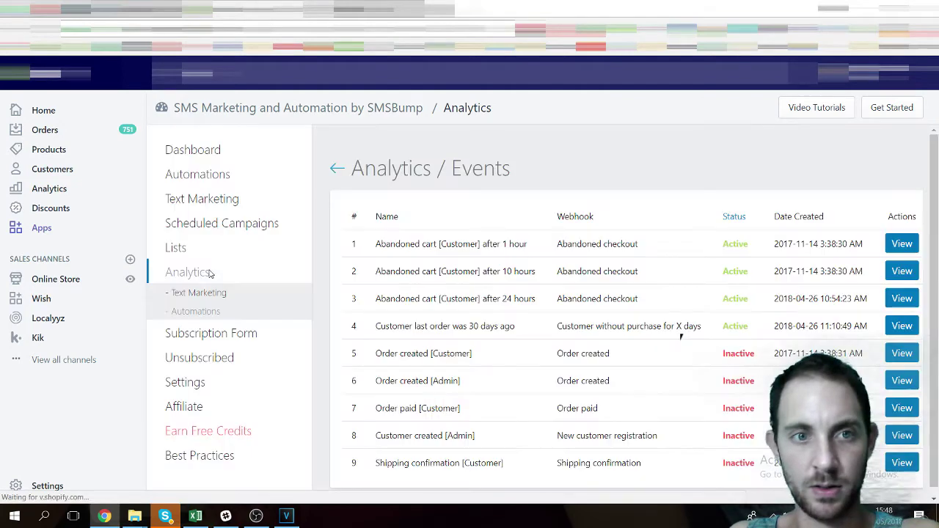
{"action": "left_click", "coordinate": [880, 245]}
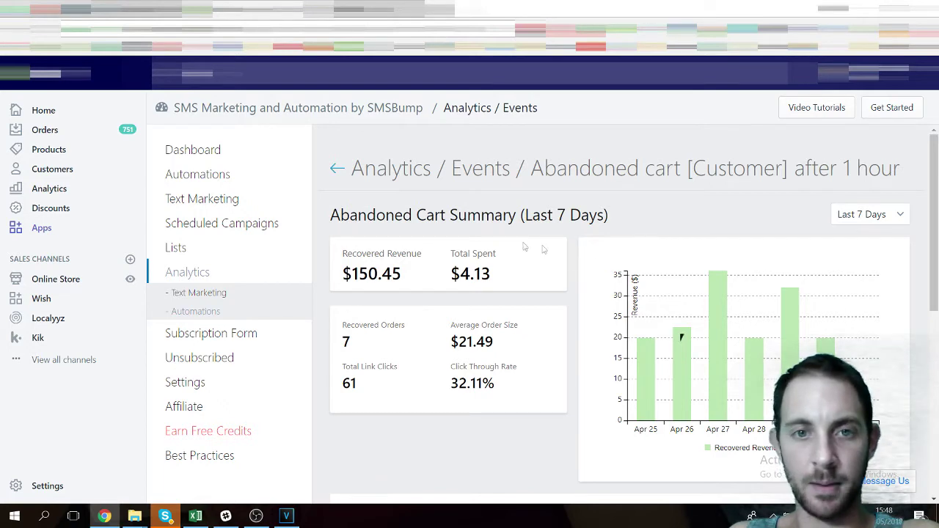
{"action": "left_click", "coordinate": [853, 214]}
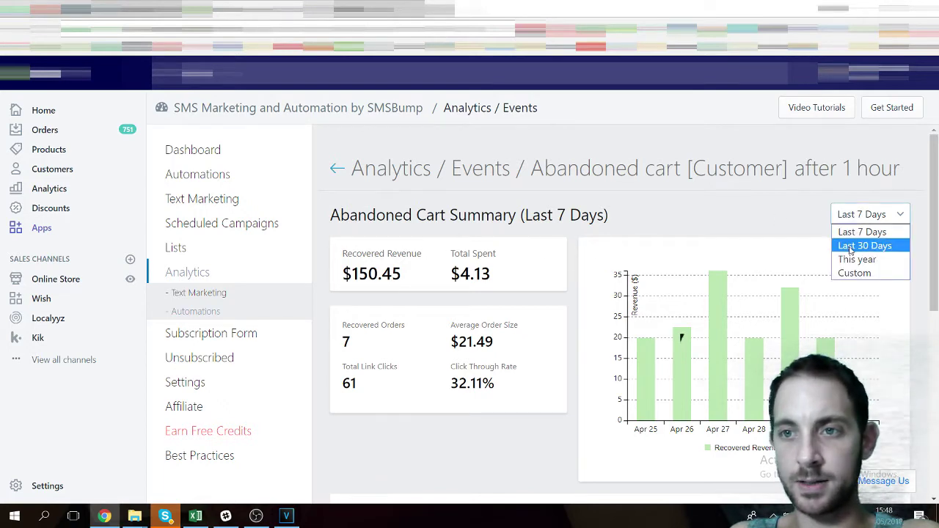
{"action": "left_click", "coordinate": [851, 248]}
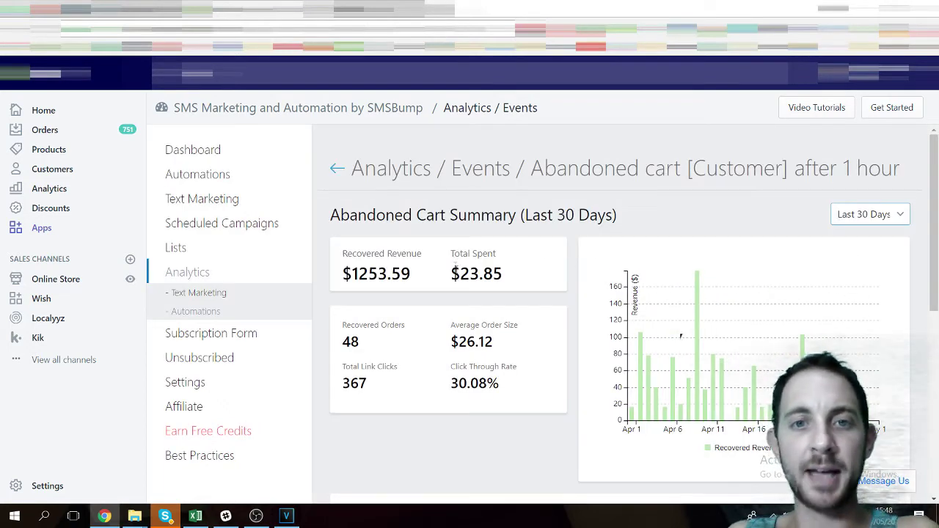
Step: Highlight 23.85 spent, 1253.59 recovered and 30.08% click-through, then return to the events list
{"action": "left_click_drag", "start_coordinate": [456, 268], "coordinate": [504, 269]}
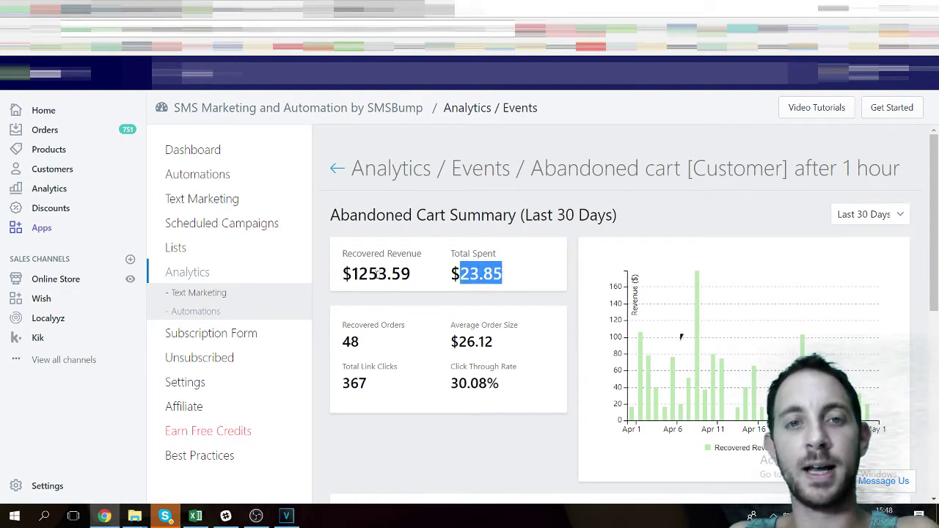
{"action": "left_click_drag", "start_coordinate": [351, 273], "coordinate": [409, 273]}
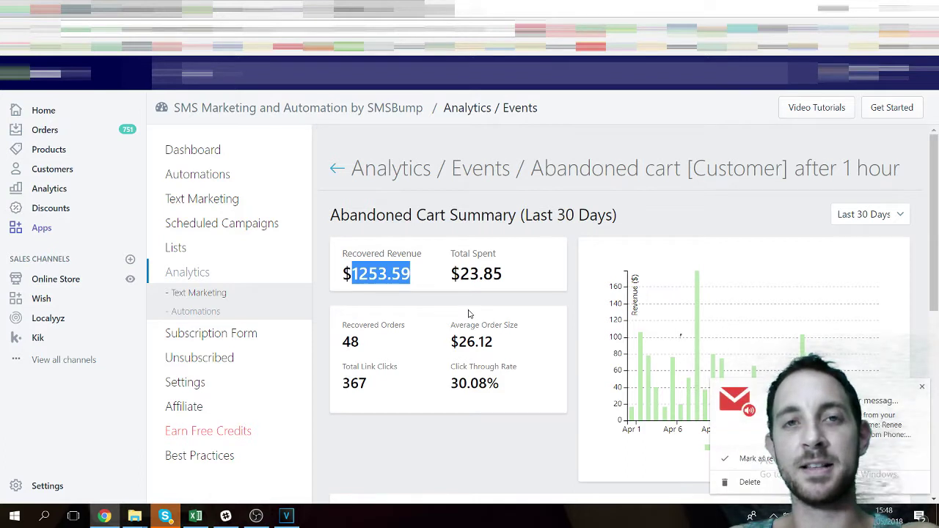
{"action": "left_click", "coordinate": [923, 387]}
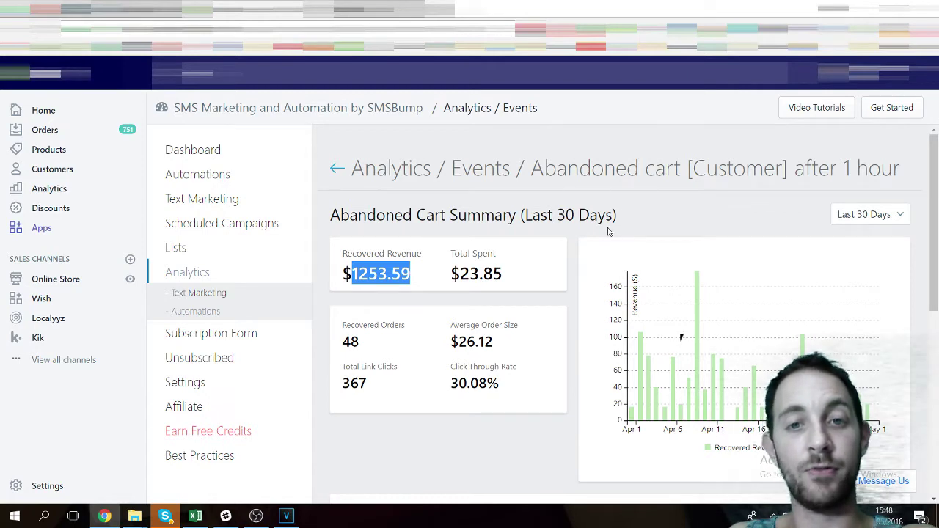
{"action": "scroll", "coordinate": [607, 232], "scroll_direction": "down", "scroll_amount": 1}
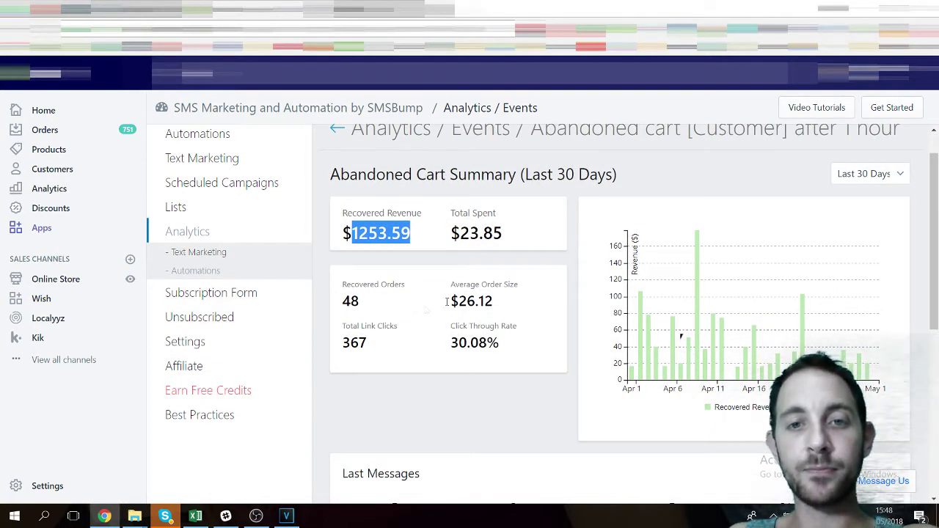
{"action": "left_click_drag", "start_coordinate": [449, 343], "coordinate": [505, 345]}
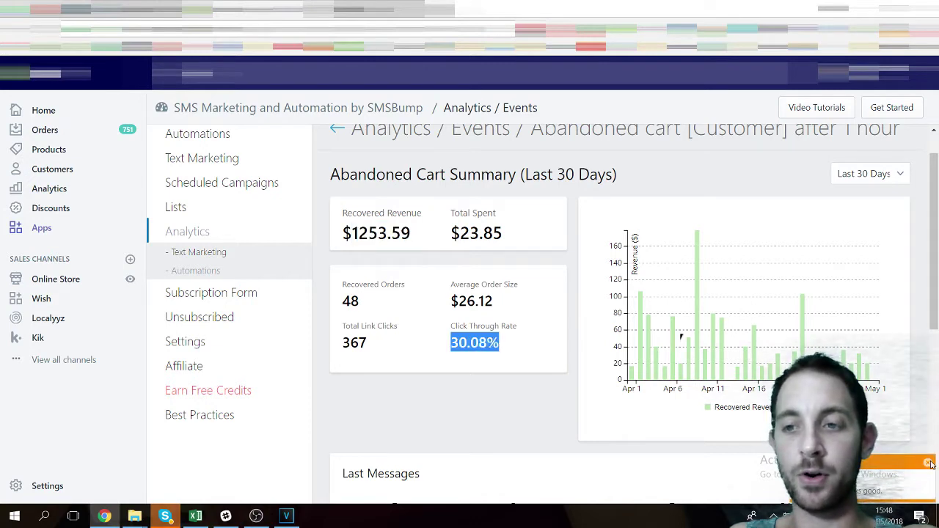
{"action": "left_click", "coordinate": [930, 463]}
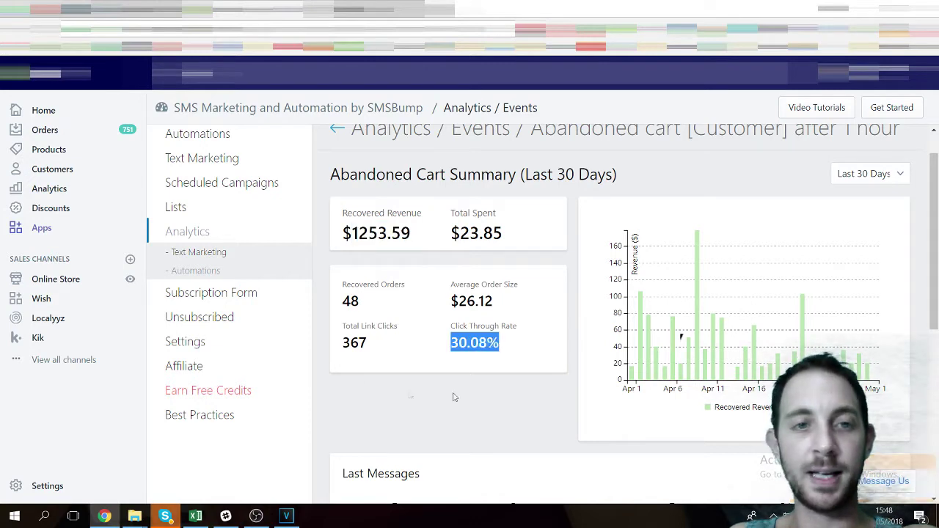
{"action": "left_click", "coordinate": [194, 272]}
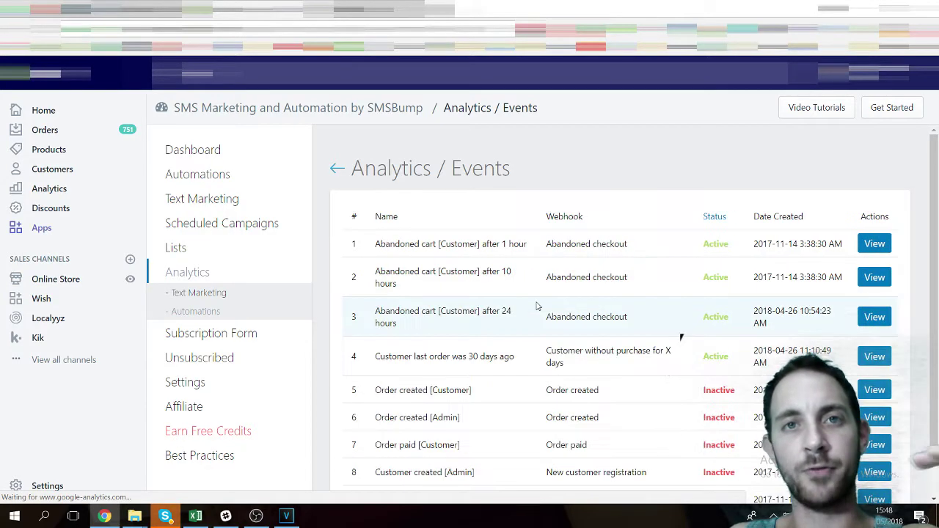
Step: Show the 10-hour abandoned-cart reminder analytics for the Last 30 Days
{"action": "left_click", "coordinate": [877, 278]}
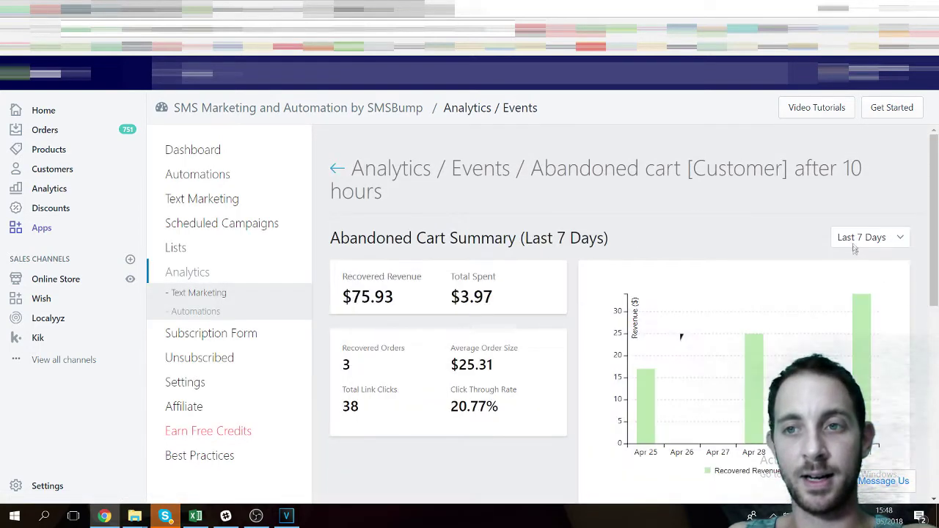
{"action": "left_click", "coordinate": [855, 239]}
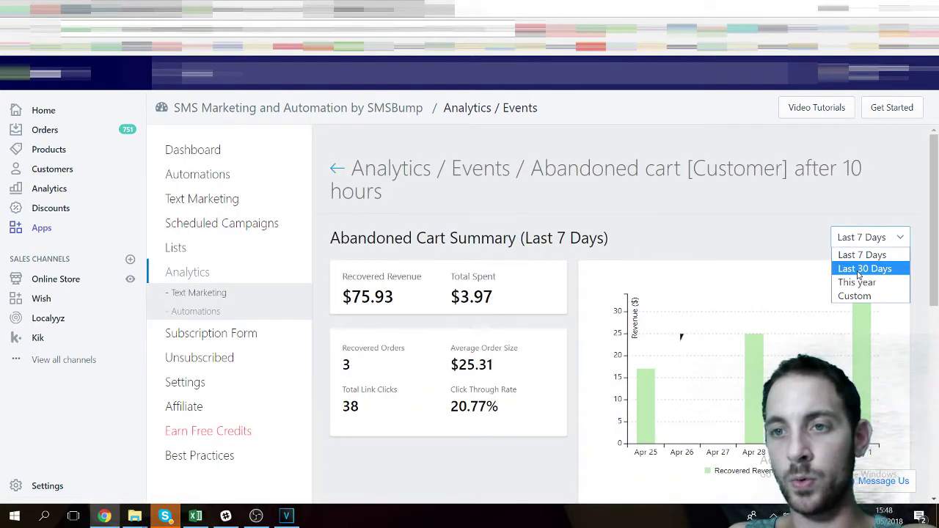
{"action": "left_click", "coordinate": [858, 270]}
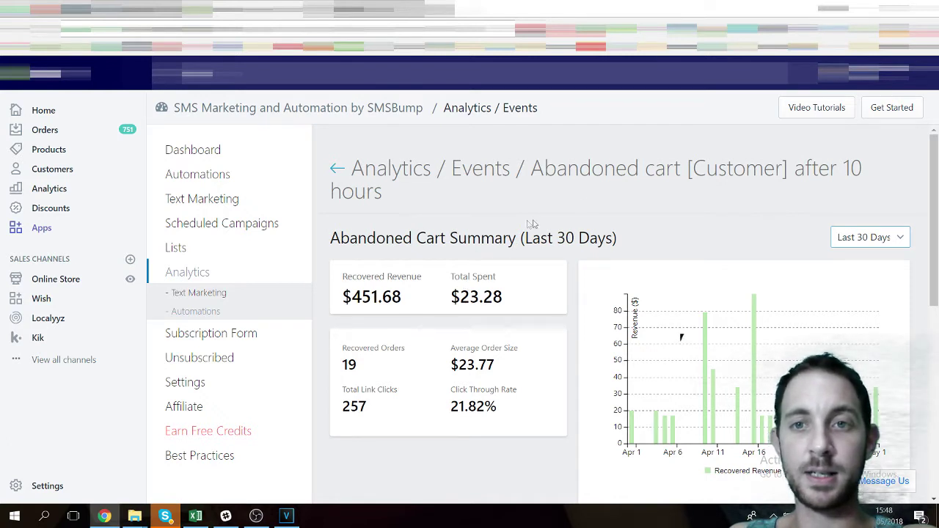
Step: Highlight the 10 hours delay, 23.28 spent, 451.68 recovered and 21.82% click-through figures
{"action": "double_click", "coordinate": [850, 168]}
{"action": "left_click_drag", "start_coordinate": [461, 293], "coordinate": [502, 293]}
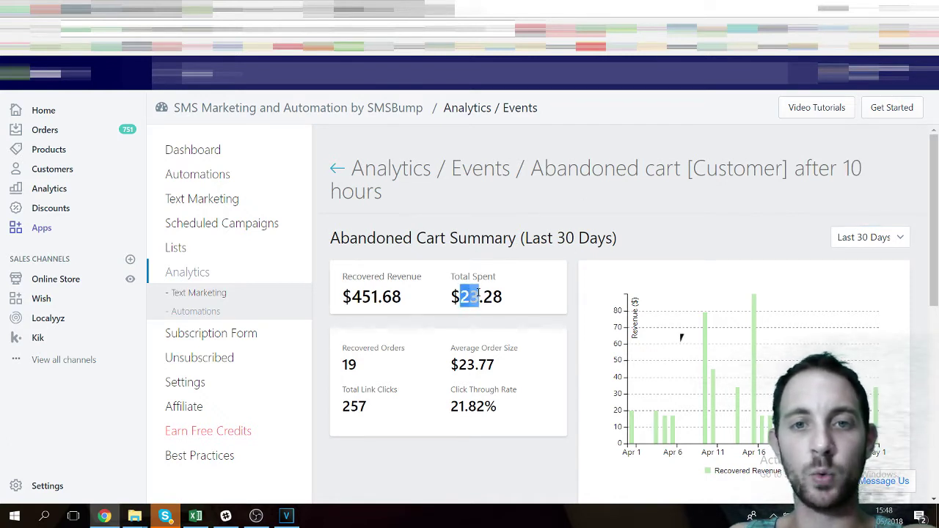
{"action": "left_click_drag", "start_coordinate": [350, 294], "coordinate": [379, 292]}
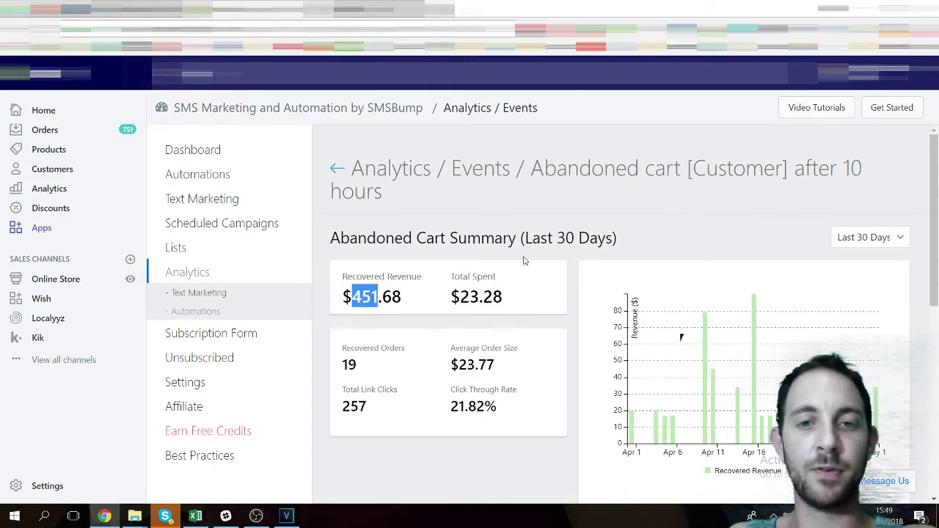
{"action": "left_click_drag", "start_coordinate": [451, 407], "coordinate": [499, 407]}
{"action": "scroll", "coordinate": [526, 272], "scroll_direction": "down", "scroll_amount": 2}
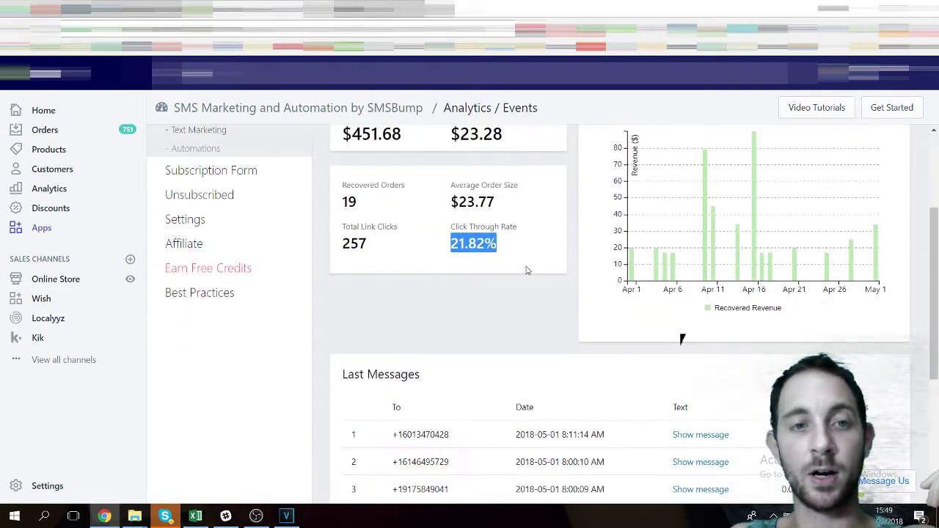
{"action": "scroll", "coordinate": [526, 270], "scroll_direction": "up", "scroll_amount": 1}
{"action": "scroll", "coordinate": [522, 235], "scroll_direction": "up", "scroll_amount": 1}
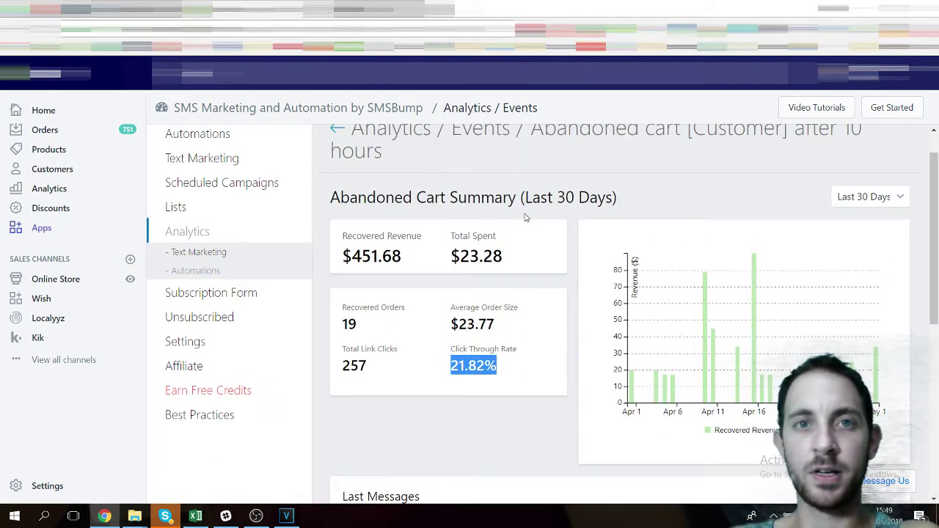
{"action": "scroll", "coordinate": [447, 169], "scroll_direction": "up", "scroll_amount": 1}
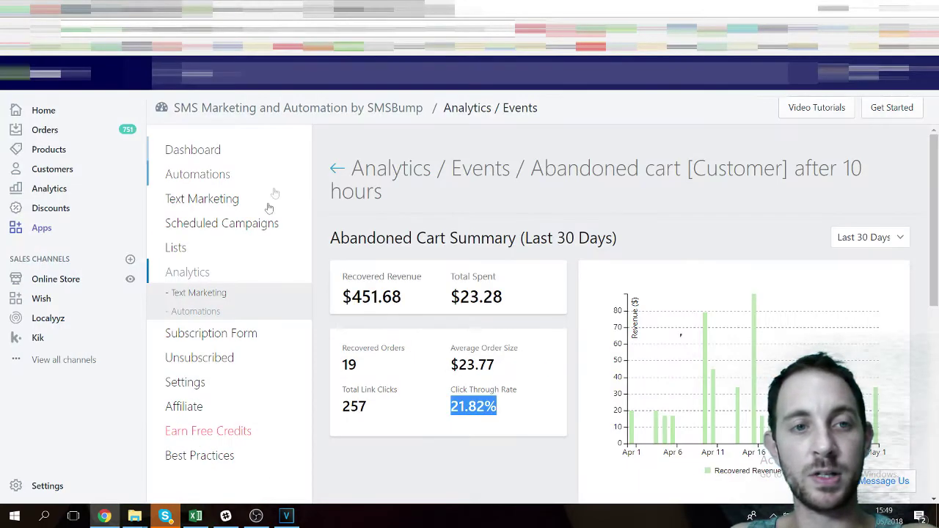
Step: Open SMSBump's Earn Free Credits page listing the free text-credit bonuses
{"action": "left_click", "coordinate": [208, 433]}
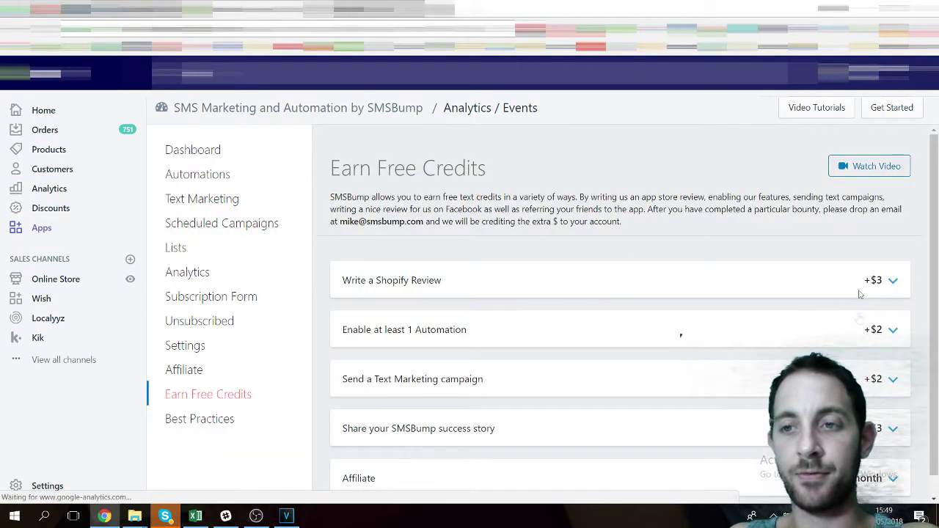